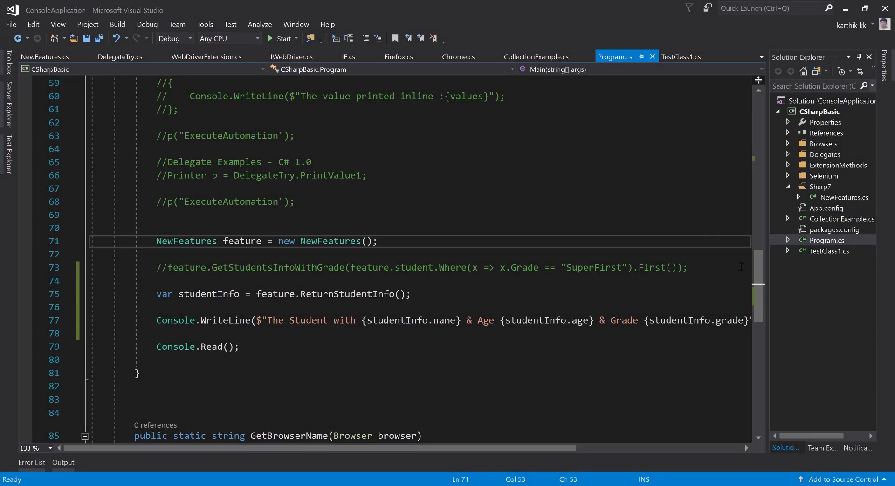
{"action": "left_click_drag", "start_coordinate": [488, 447], "coordinate": [473, 450]}
{"action": "double_click", "coordinate": [378, 294]}
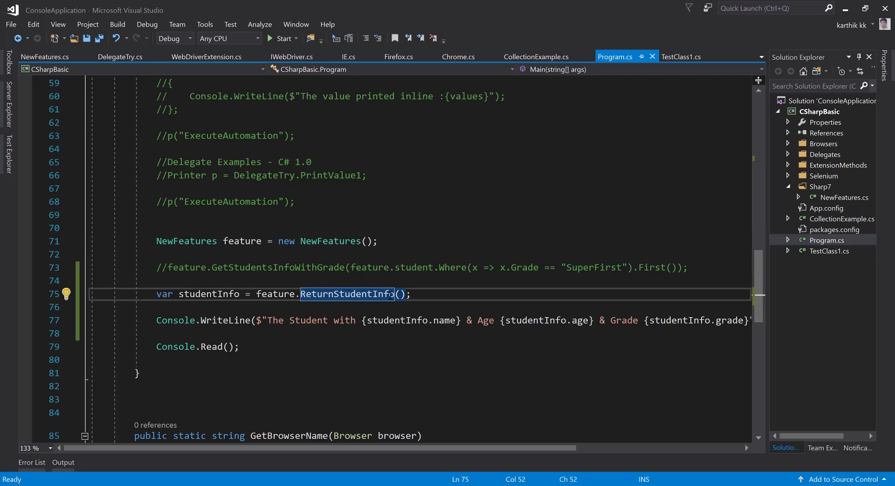
{"action": "key", "text": "F12"}
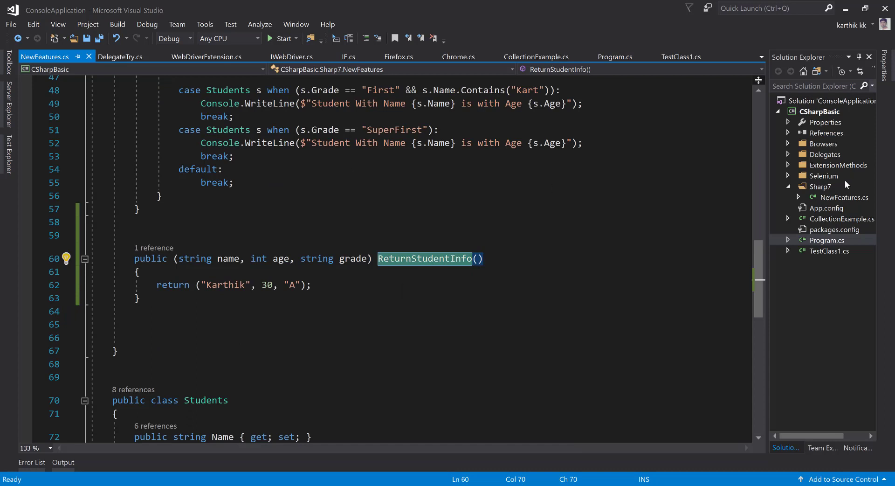
{"action": "left_click", "coordinate": [834, 198]}
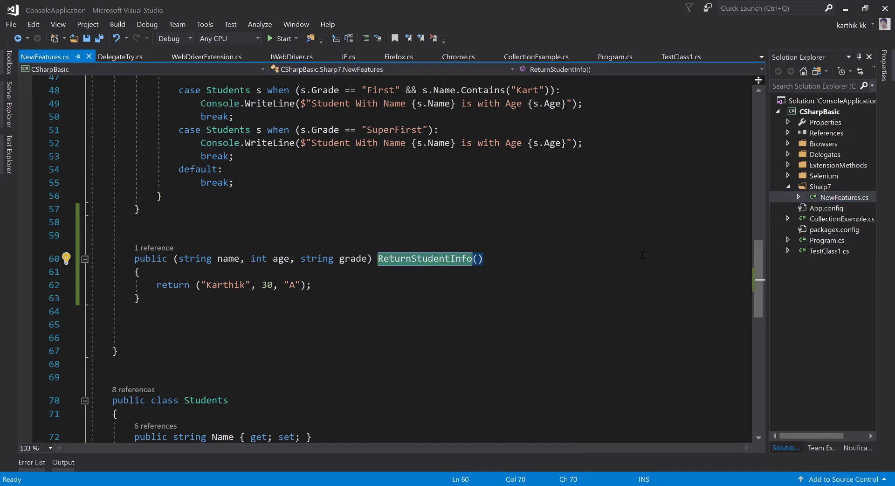
{"action": "left_click_drag", "start_coordinate": [130, 259], "coordinate": [138, 298]}
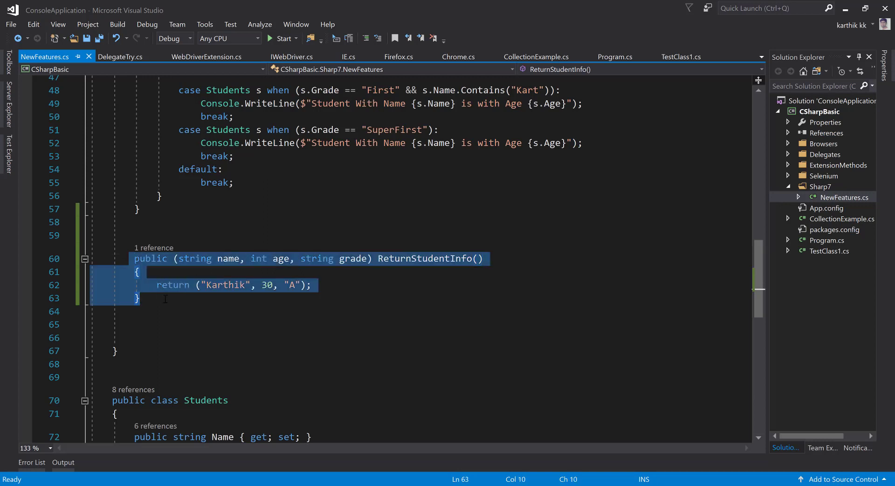
{"action": "left_click", "coordinate": [138, 298]}
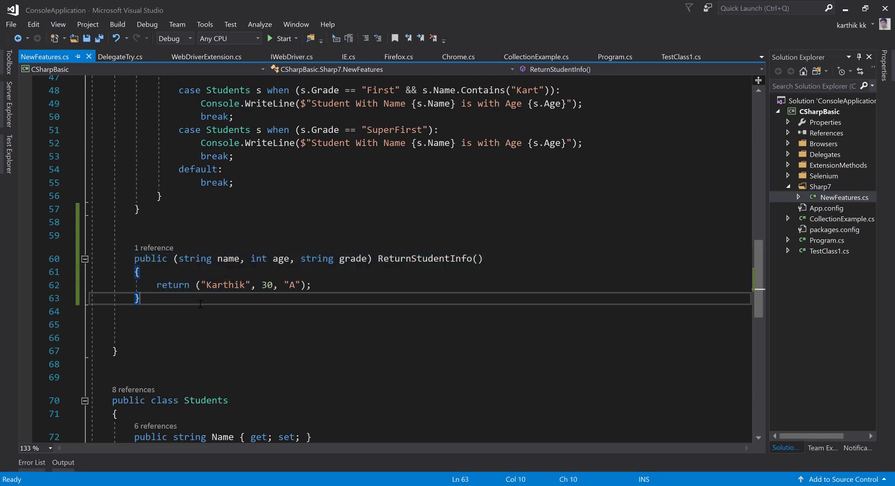
{"action": "double_click", "coordinate": [227, 259]}
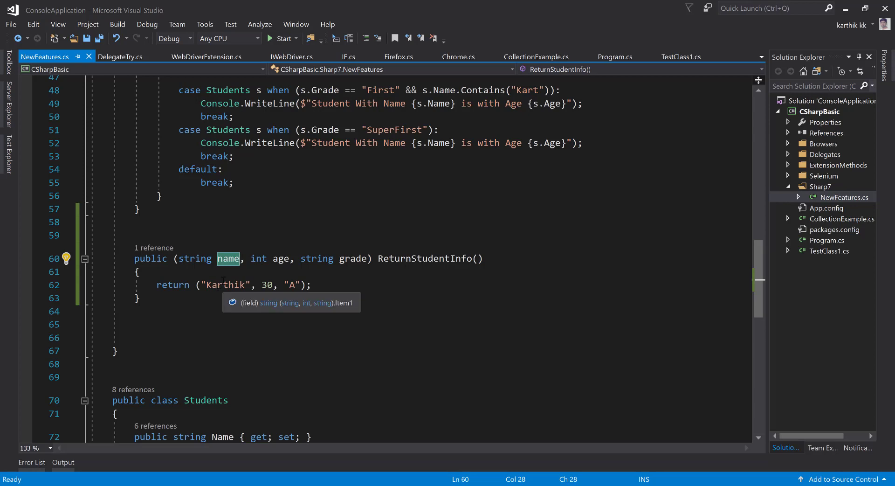
{"action": "left_click", "coordinate": [239, 259]}
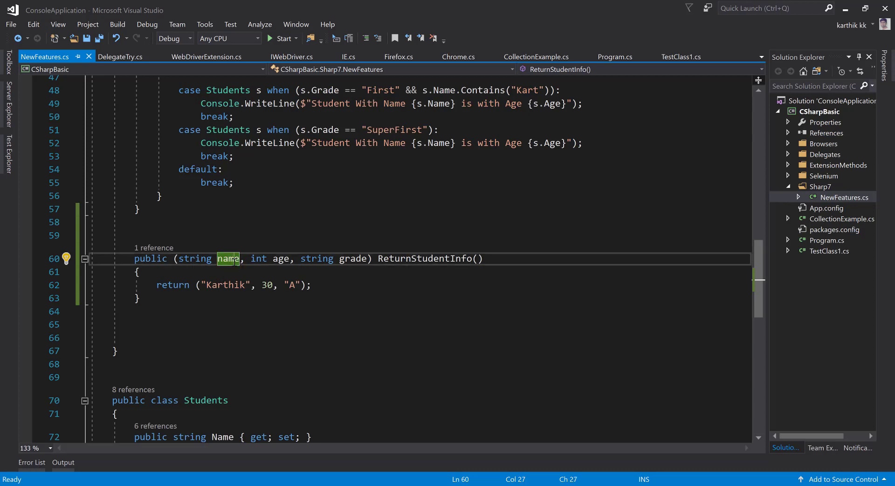
{"action": "double_click", "coordinate": [280, 258]}
{"action": "double_click", "coordinate": [349, 258]}
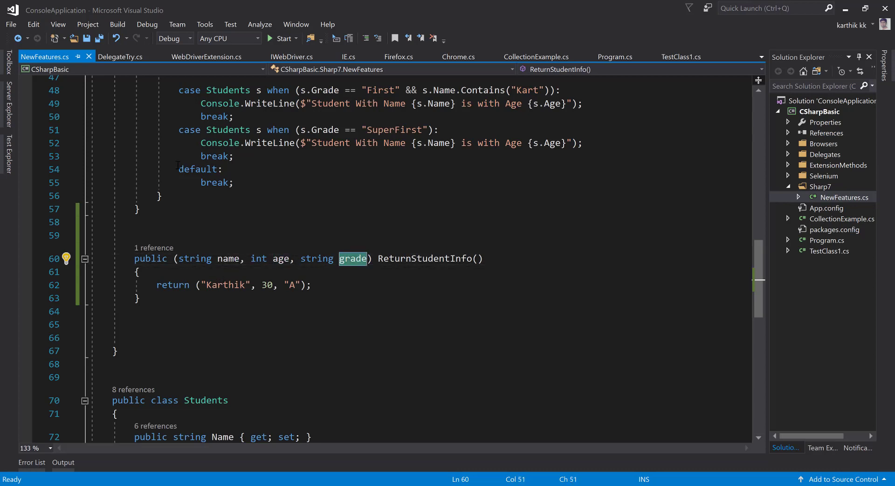
{"action": "key", "text": "ctrl+Tab"}
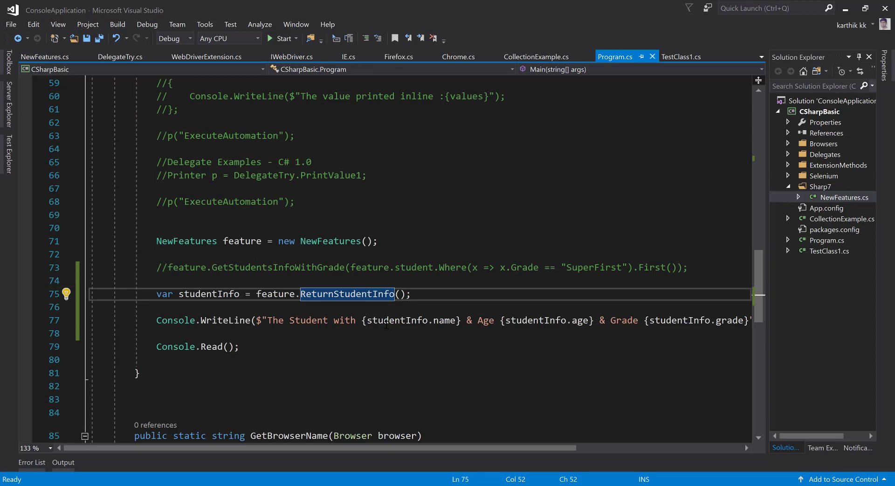
{"action": "left_click", "coordinate": [419, 320]}
{"action": "double_click", "coordinate": [443, 320]}
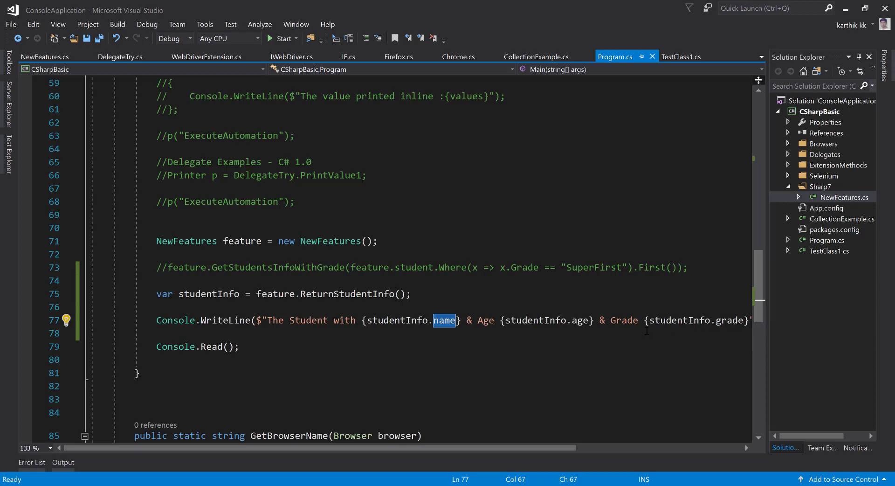
{"action": "double_click", "coordinate": [322, 293]}
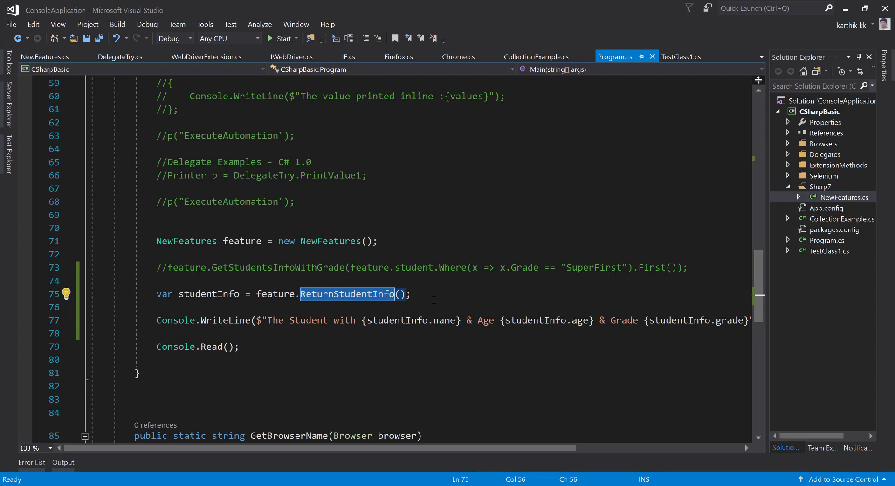
{"action": "left_click", "coordinate": [421, 292]}
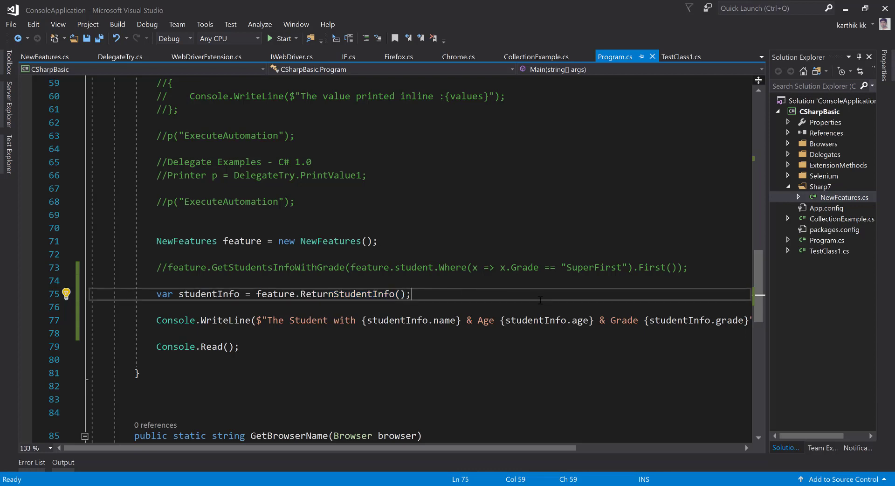
{"action": "double_click", "coordinate": [362, 293]}
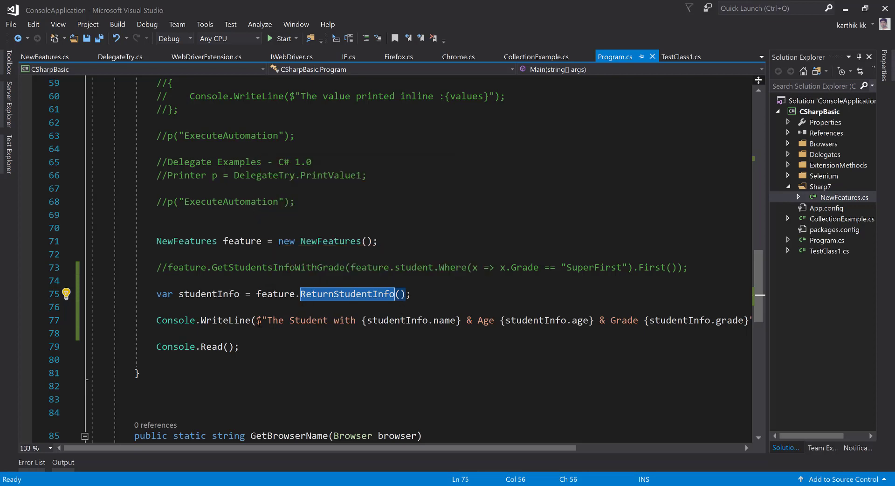
{"action": "left_click_drag", "start_coordinate": [156, 320], "coordinate": [731, 319]}
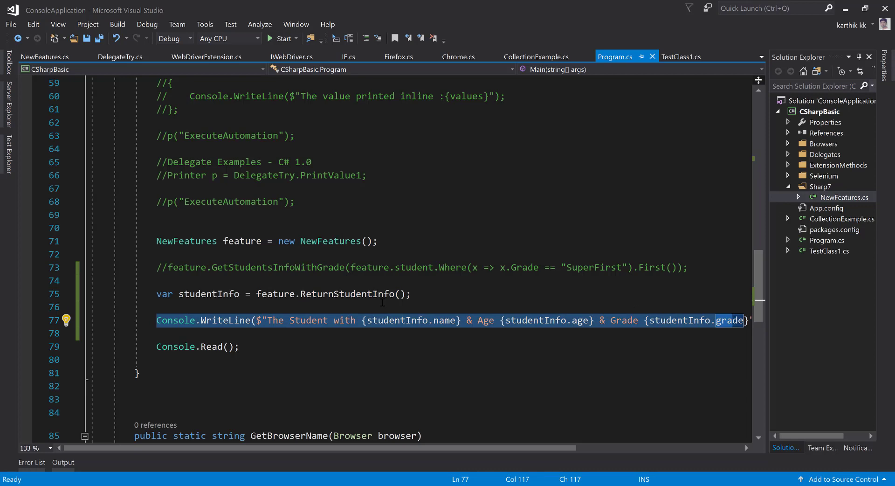
{"action": "left_click", "coordinate": [420, 294]}
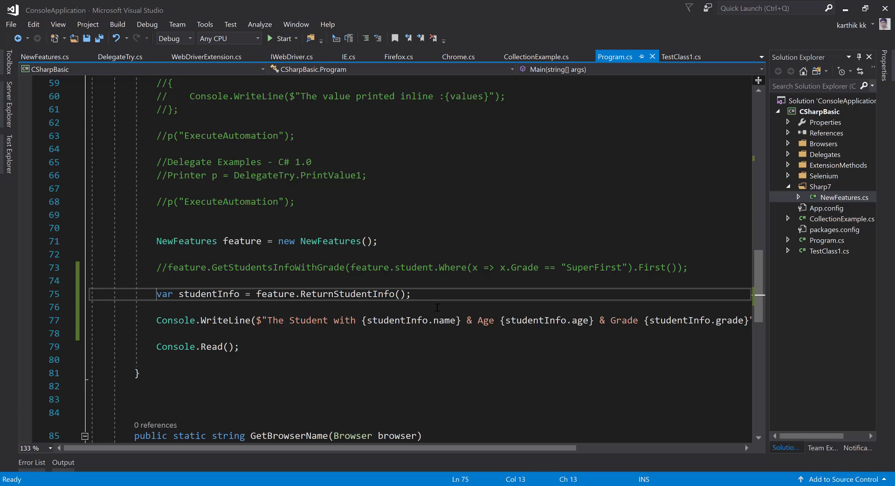
{"action": "double_click", "coordinate": [164, 293]}
{"action": "left_click_drag", "start_coordinate": [240, 293], "coordinate": [157, 296]}
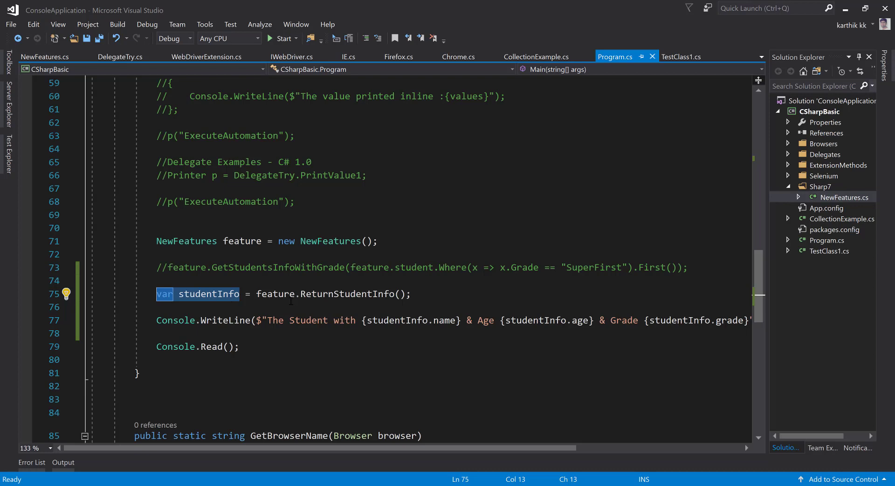
{"action": "type", "text": "("}
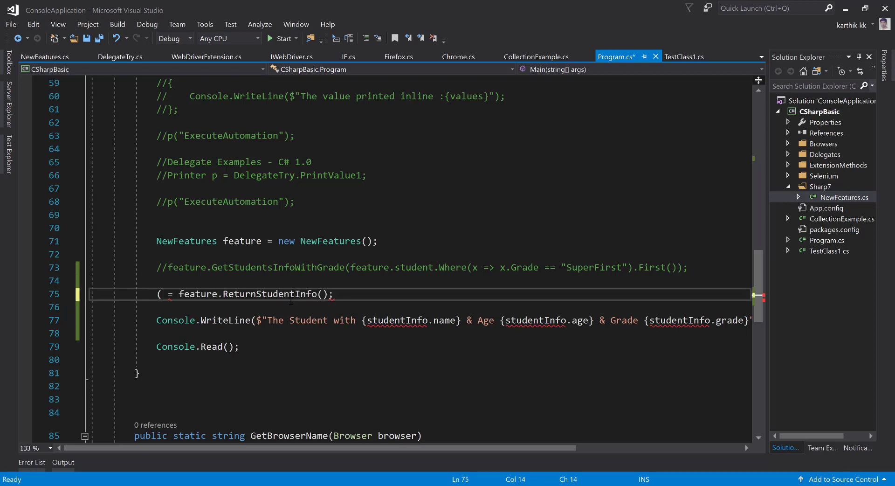
{"action": "type", "text": "st5ring"}
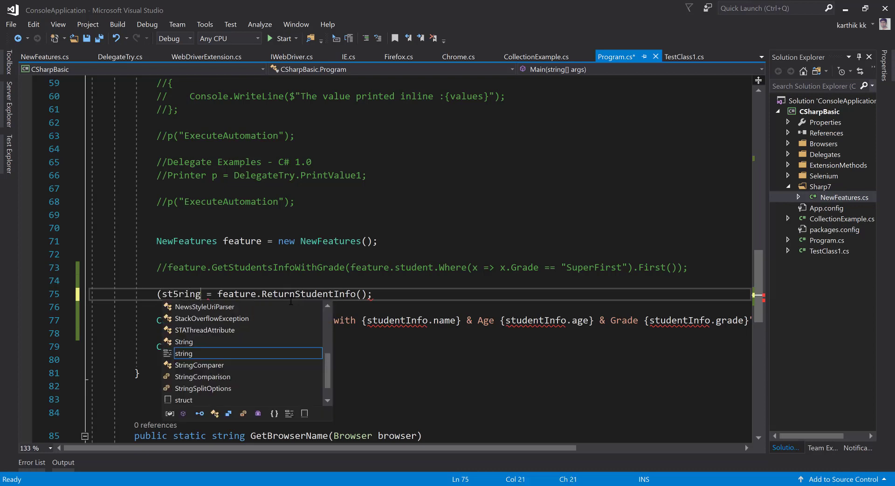
Write the deconstruction (string StudentName, int StudentAge, string StudentGrade) = feature.ReturnStudentInfo(); on line 75, fixing typos.
{"action": "key", "text": "BackSpace"}
{"action": "key", "text": "BackSpace"}
{"action": "type", "text": "t"}
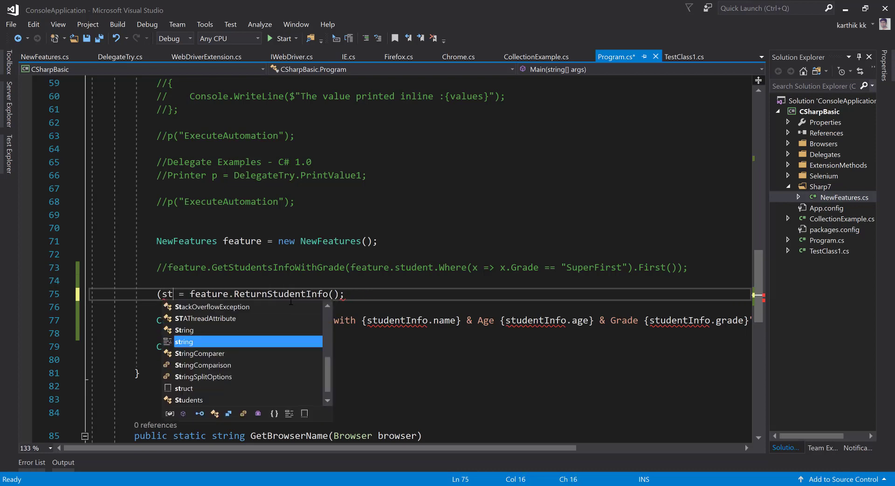
{"action": "type", "text": "ri"}
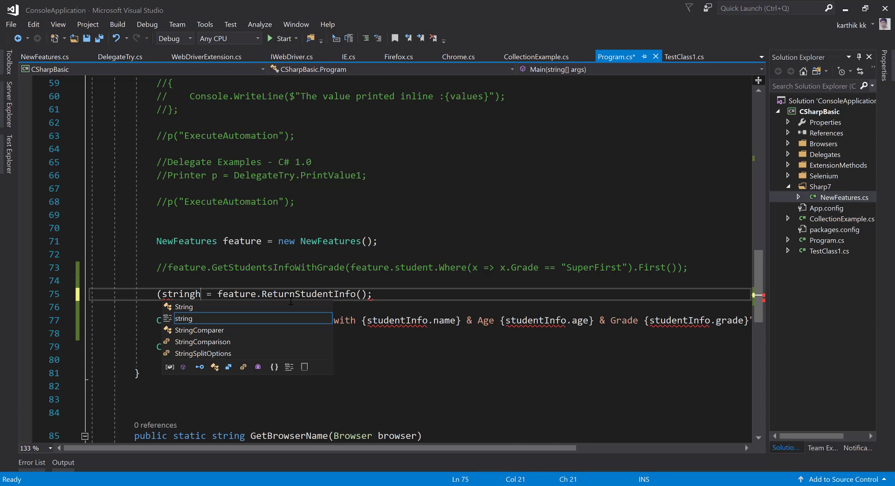
{"action": "type", "text": "ng "}
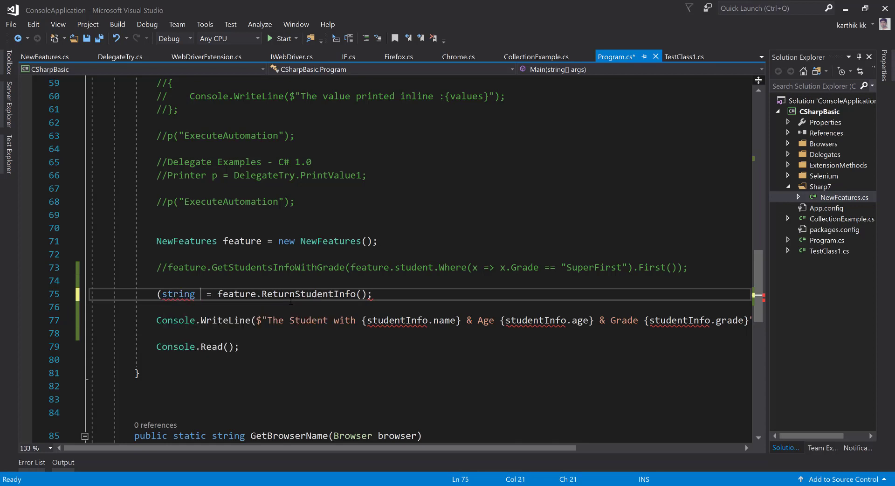
{"action": "type", "text": "User"}
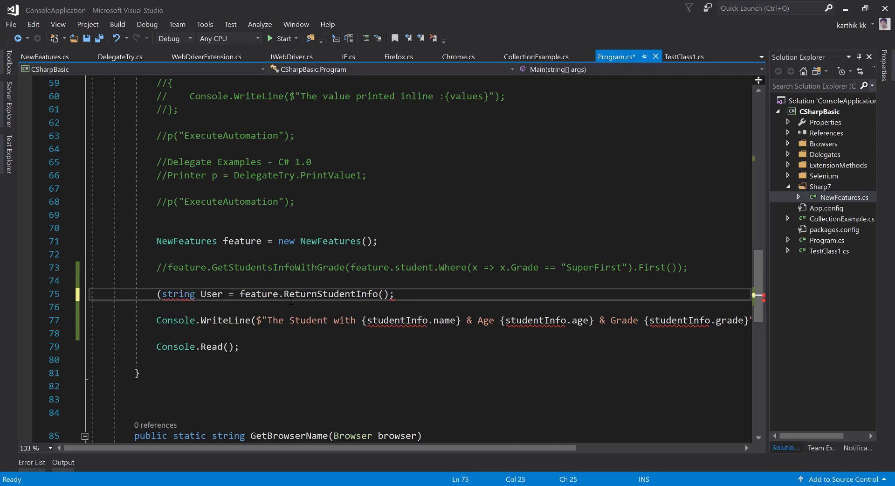
{"action": "type", "text": "Name"}
{"action": "key", "text": "BackSpace"}
{"action": "key", "text": "BackSpace"}
{"action": "key", "text": "BackSpace"}
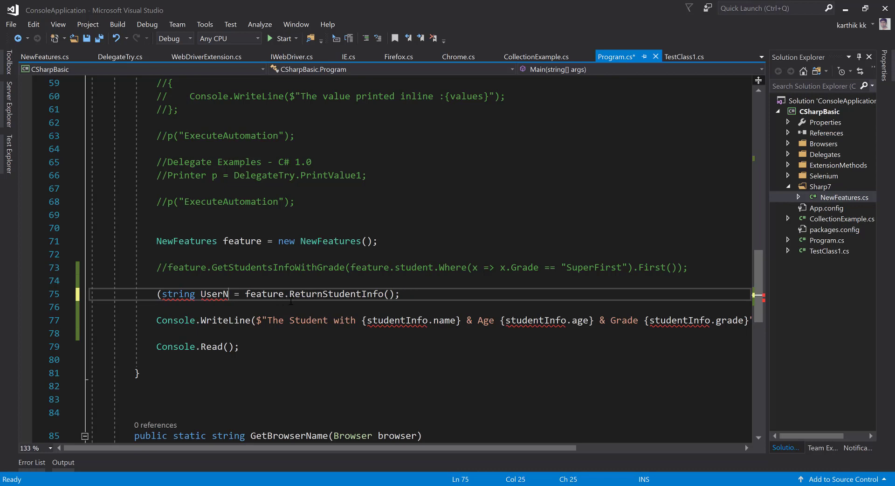
{"action": "key", "text": "BackSpace"}
{"action": "key", "text": "BackSpace"}
{"action": "key", "text": "BackSpace"}
{"action": "type", "text": "Studn"}
{"action": "key", "text": "BackSpace"}
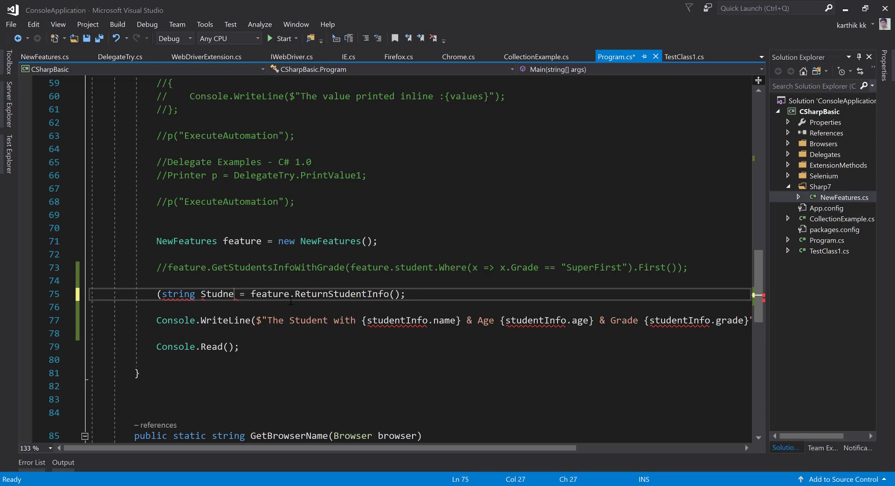
{"action": "type", "text": "entName, "}
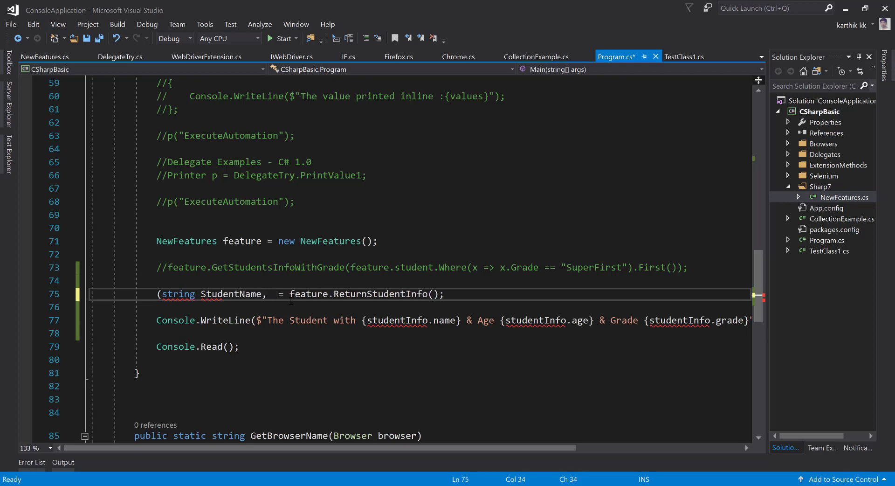
{"action": "type", "text": "int "}
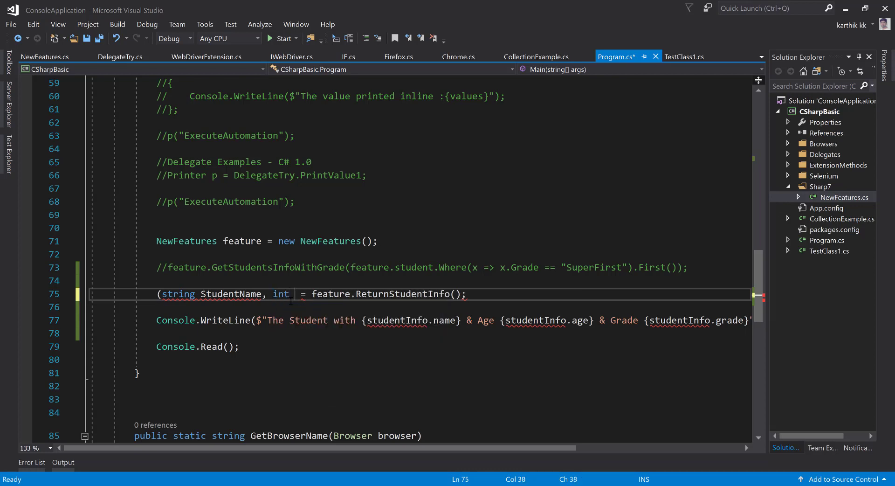
{"action": "type", "text": "Age"}
{"action": "key", "text": "BackSpace"}
{"action": "key", "text": "BackSpace"}
{"action": "key", "text": "BackSpace"}
{"action": "type", "text": "Studen"}
{"action": "key", "text": "BackSpace"}
{"action": "key", "text": "BackSpace"}
{"action": "type", "text": "entAge"}
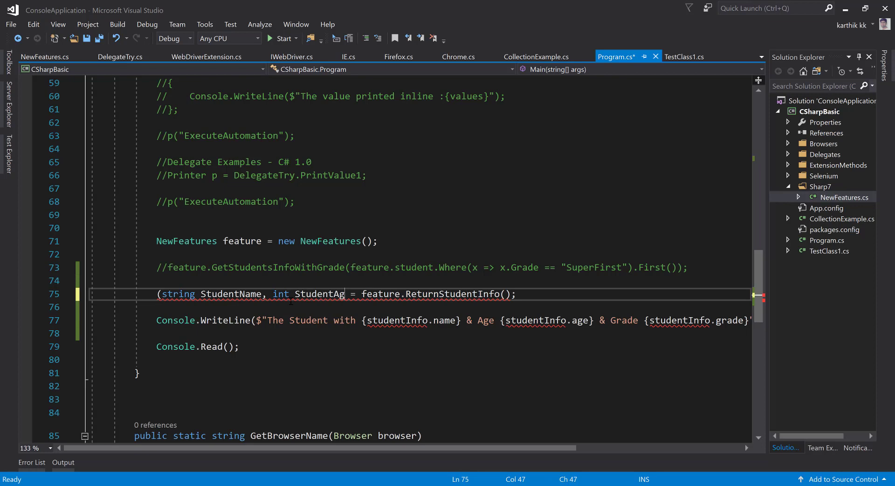
{"action": "type", "text": ", strin"}
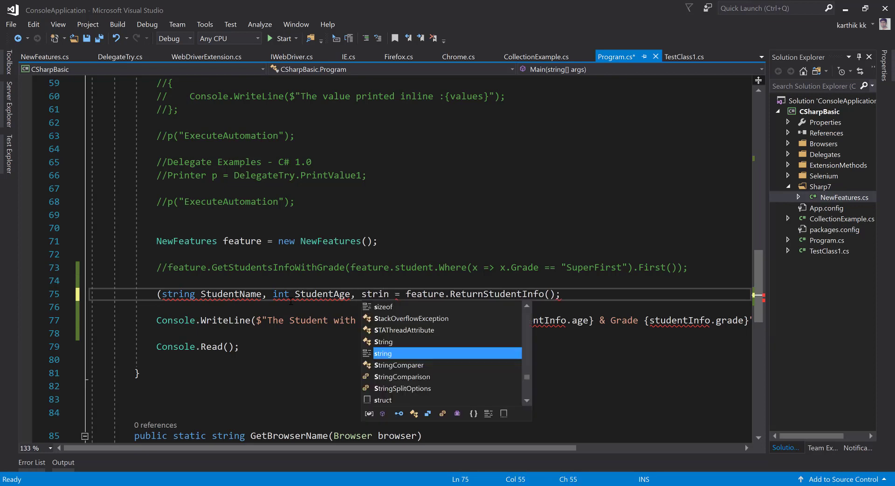
{"action": "type", "text": "g Studnen = feat"}
{"action": "key", "text": "BackSpace"}
{"action": "key", "text": "BackSpace"}
{"action": "key", "text": "BackSpace"}
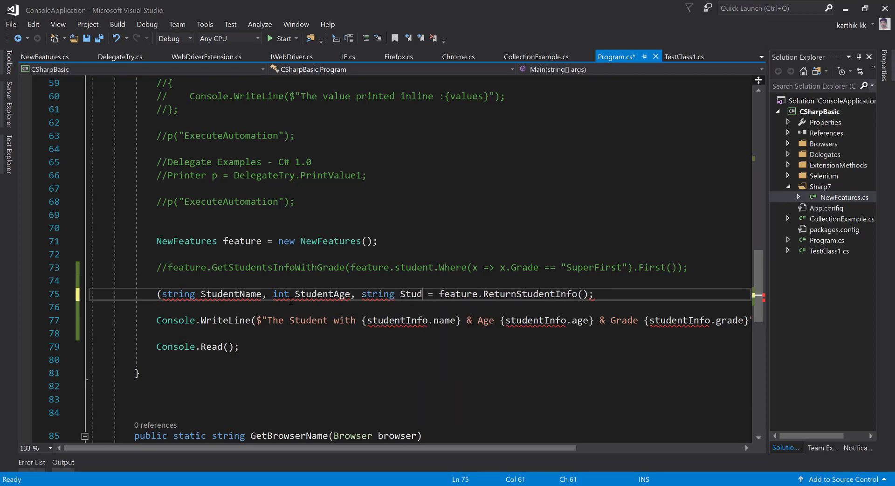
{"action": "type", "text": "entGrade"}
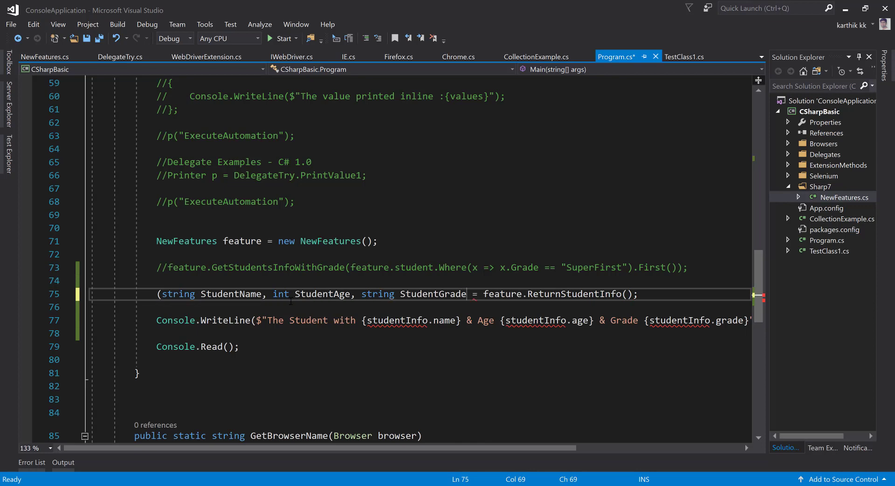
{"action": "type", "text": ")"}
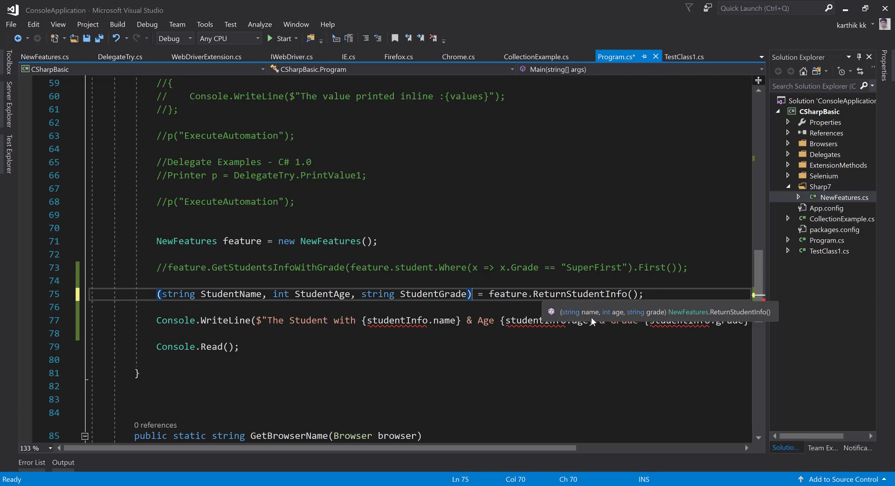
Review the three new local variables and select studentInfo in the WriteLine name placeholder.
{"action": "left_click", "coordinate": [573, 293]}
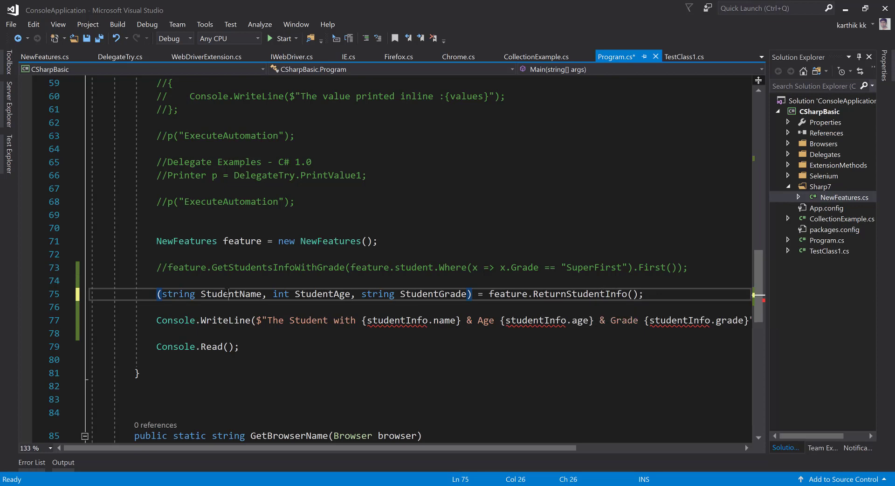
{"action": "double_click", "coordinate": [229, 294]}
{"action": "double_click", "coordinate": [312, 294]}
{"action": "double_click", "coordinate": [432, 293]}
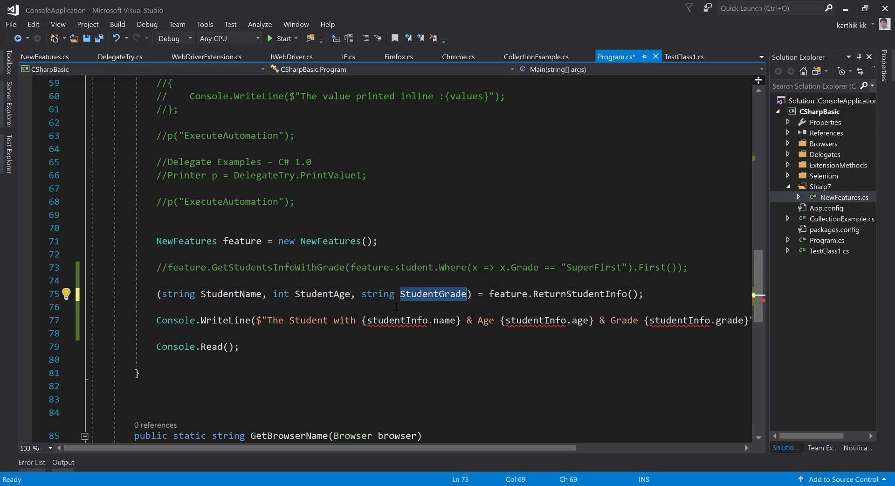
{"action": "left_click", "coordinate": [401, 347]}
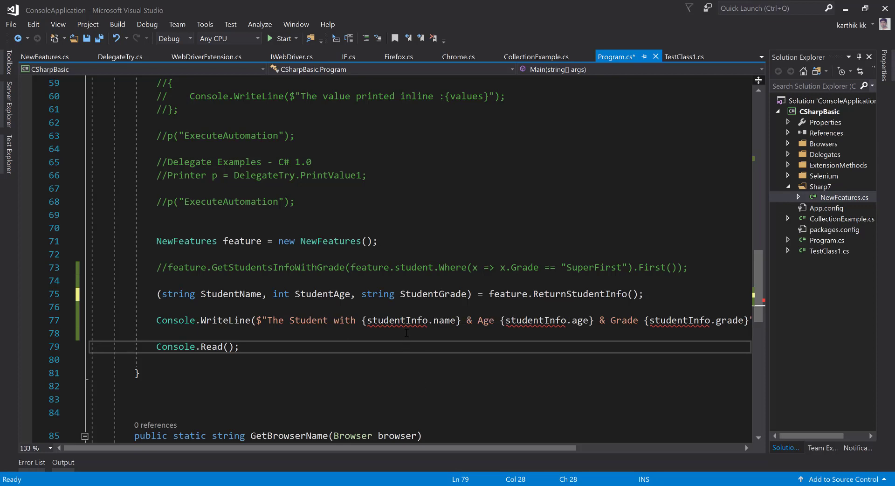
{"action": "double_click", "coordinate": [396, 321]}
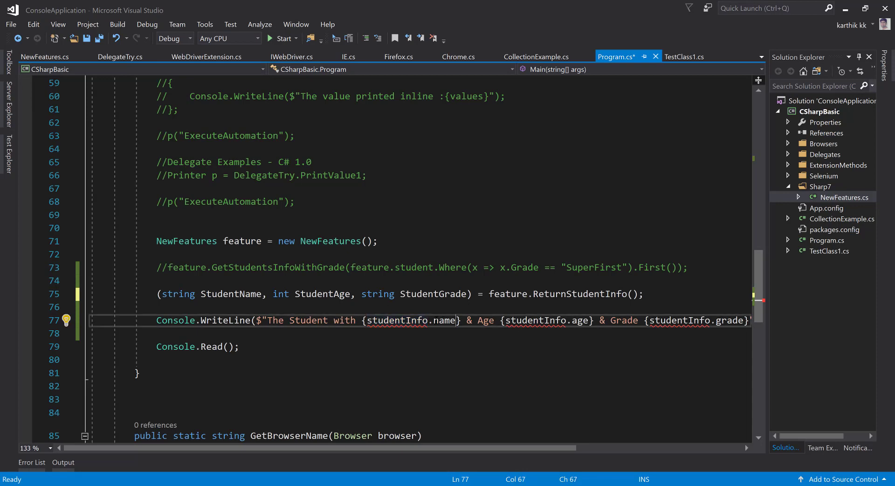
Replace studentInfo.name and studentInfo.age with StudentName and StudentAge via IntelliSense.
{"action": "key", "text": "End"}
{"action": "key", "text": "ctrl+shift+Left"}
{"action": "key", "text": "ctrl+shift+Left"}
{"action": "key", "text": "ctrl+shift+Left"}
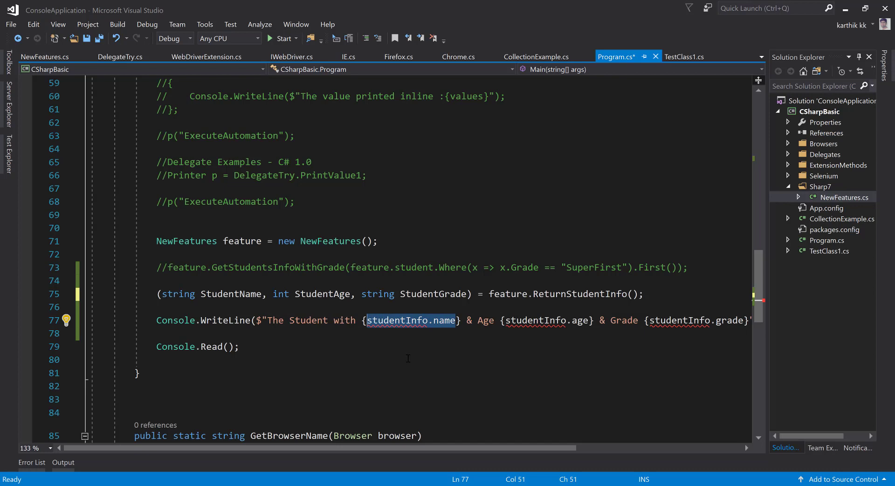
{"action": "type", "text": "St"}
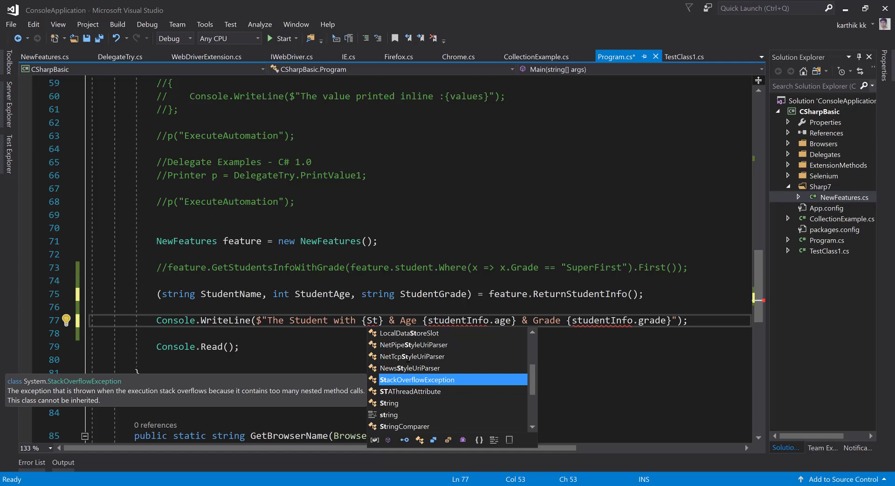
{"action": "type", "text": "ud"}
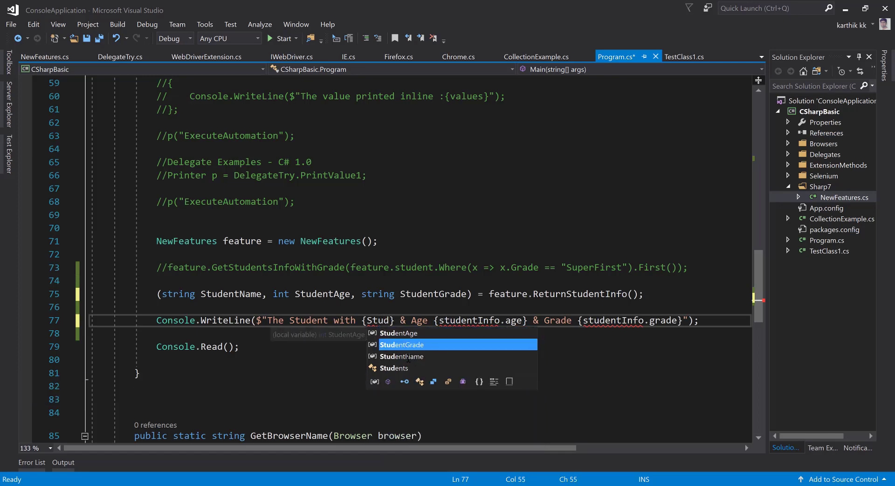
{"action": "key", "text": "Down"}
{"action": "key", "text": "Down"}
{"action": "double_click", "coordinate": [404, 356]}
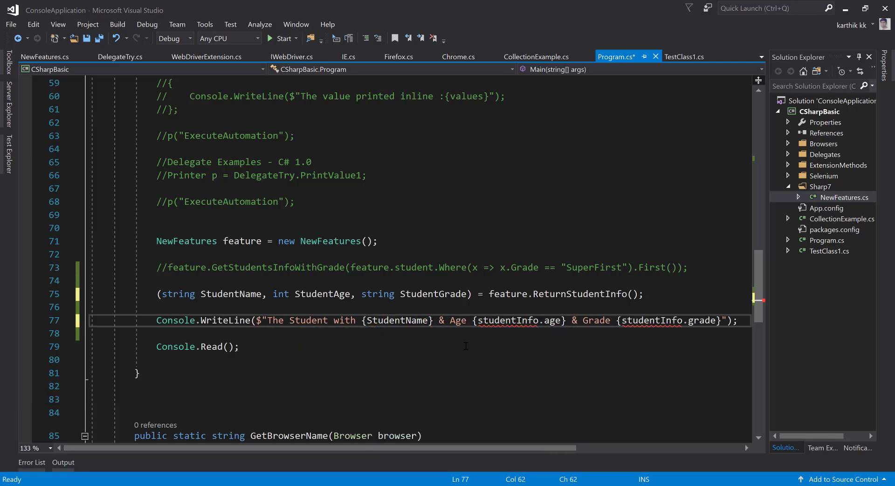
{"action": "left_click_drag", "start_coordinate": [561, 320], "coordinate": [480, 322]}
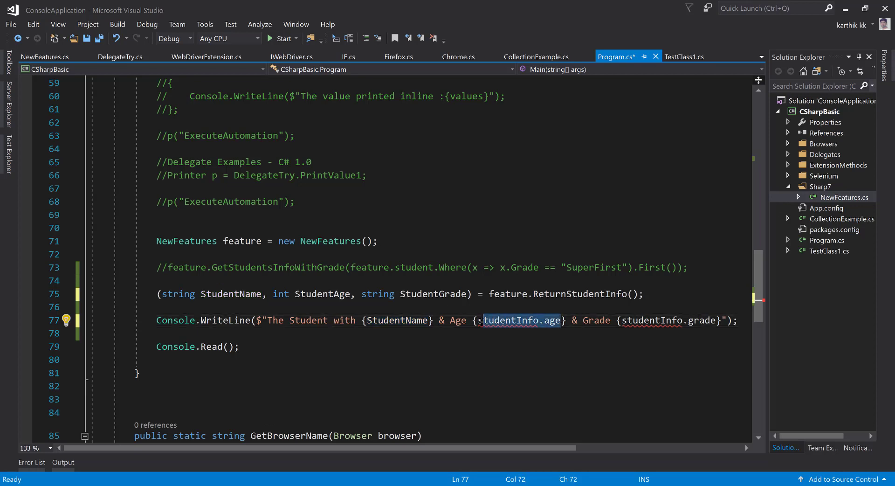
{"action": "type", "text": "Stu"}
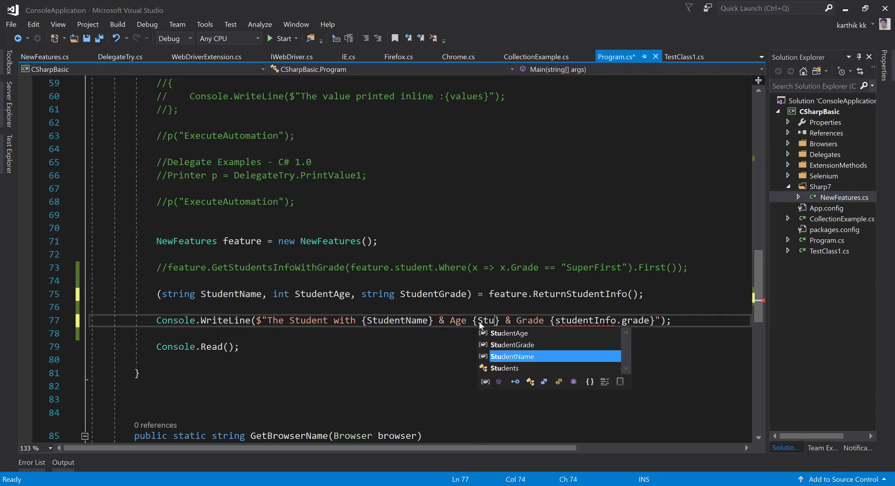
{"action": "key", "text": "Down"}
{"action": "key", "text": "Up"}
{"action": "key", "text": "Tab"}
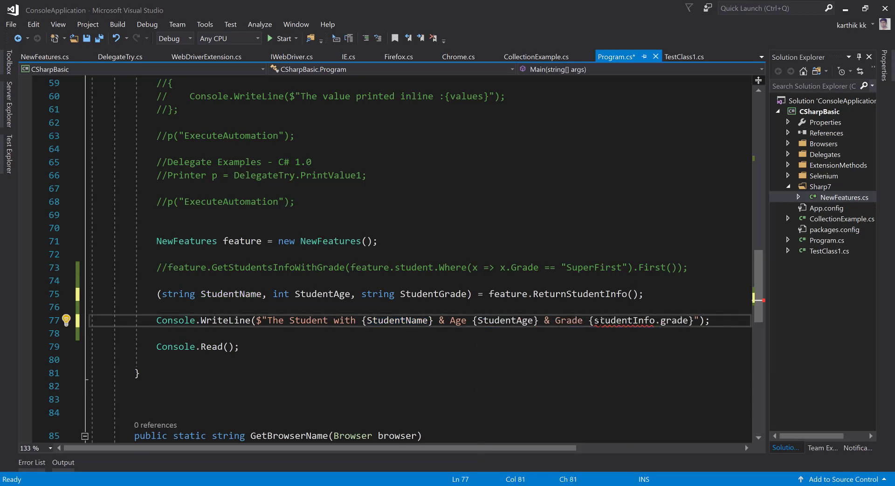
Replace studentInfo.grade with StudentGrade and save Program.cs.
{"action": "left_click", "coordinate": [600, 321]}
{"action": "left_click_drag", "start_coordinate": [594, 320], "coordinate": [686, 319]}
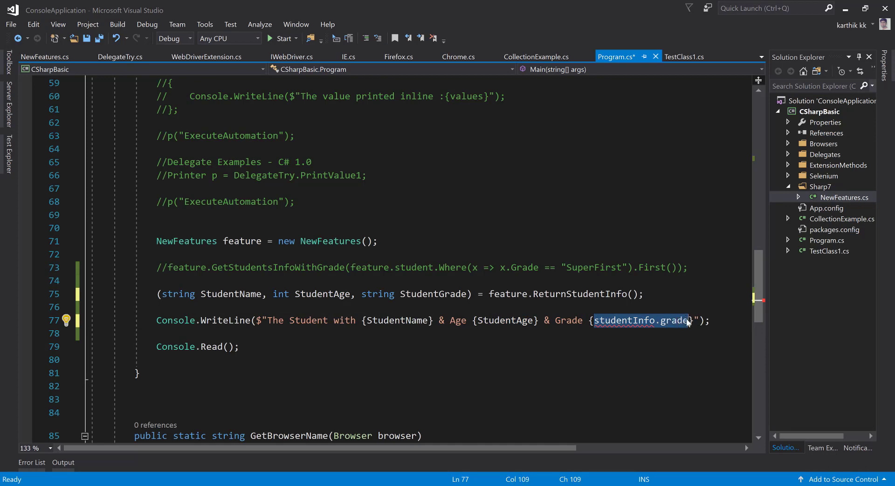
{"action": "type", "text": "Stu"}
{"action": "key", "text": "Down"}
{"action": "key", "text": "Tab"}
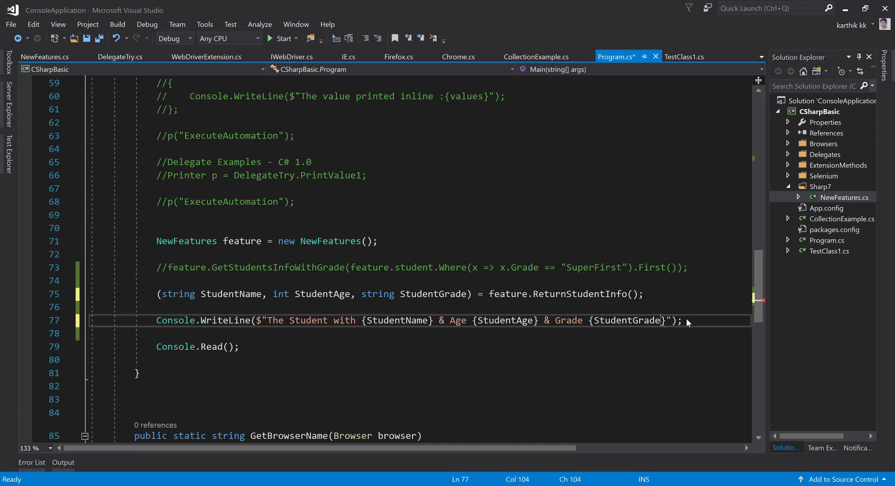
{"action": "key", "text": "End"}
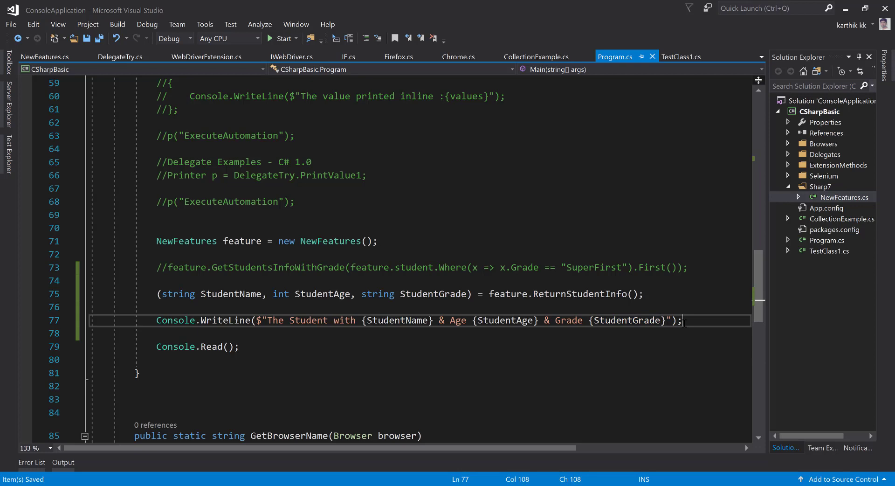
{"action": "key", "text": "ctrl+s"}
{"action": "scroll", "coordinate": [316, 218], "scroll_direction": "up", "scroll_amount": 3}
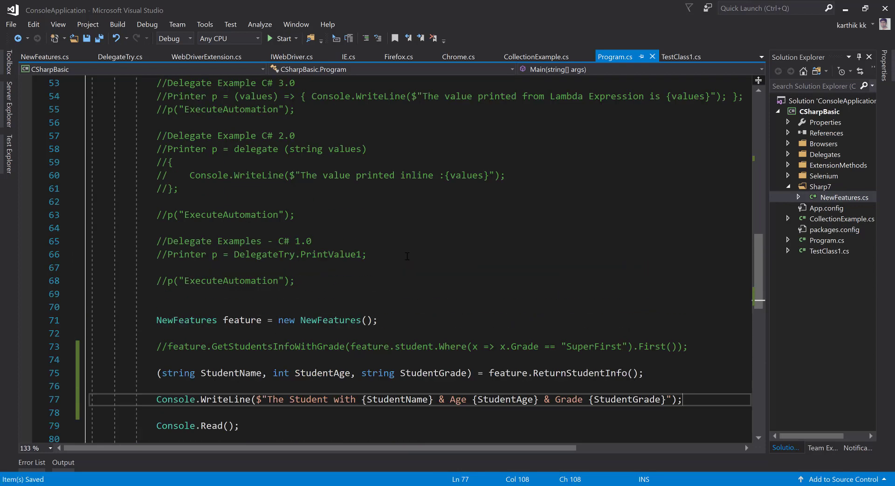
{"action": "scroll", "coordinate": [316, 219], "scroll_direction": "up", "scroll_amount": 5}
{"action": "scroll", "coordinate": [407, 256], "scroll_direction": "down", "scroll_amount": 3}
{"action": "scroll", "coordinate": [407, 256], "scroll_direction": "down", "scroll_amount": 4}
{"action": "scroll", "coordinate": [407, 255], "scroll_direction": "down", "scroll_amount": 3}
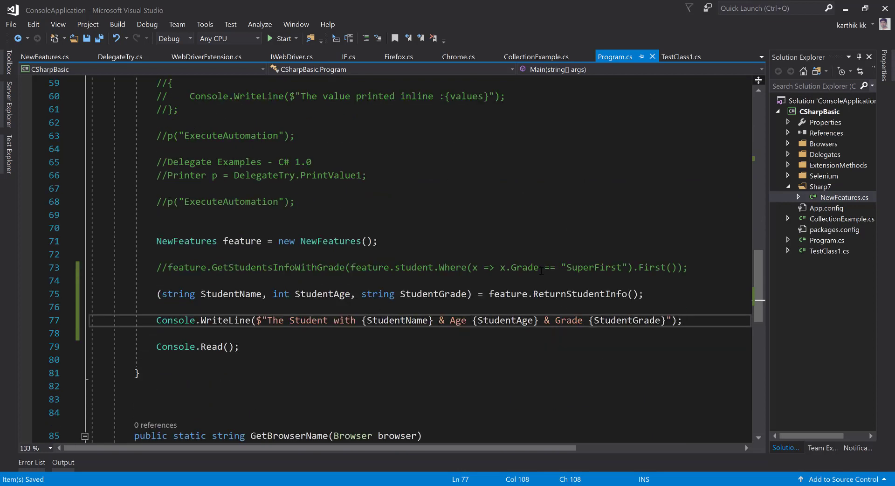
{"action": "key", "text": "F5"}
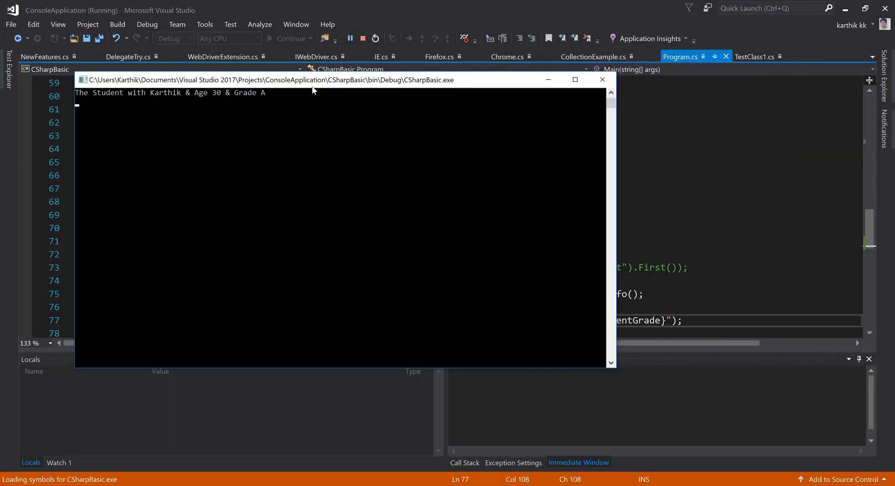
{"action": "left_click_drag", "start_coordinate": [312, 86], "coordinate": [564, 351]}
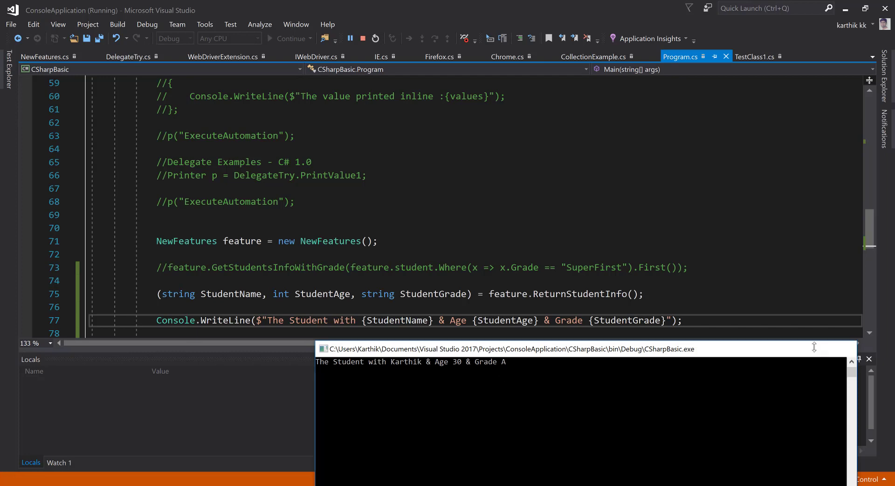
{"action": "left_click", "coordinate": [843, 349]}
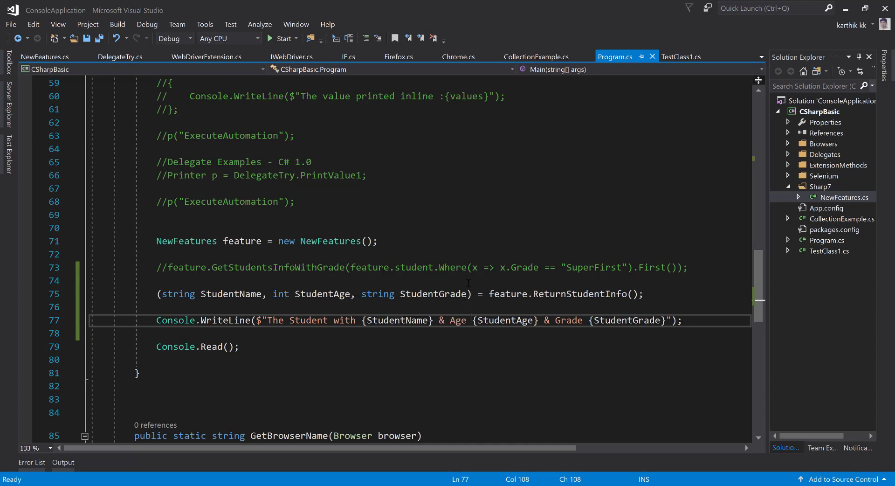
Add a new line after the deconstruction with the condition if(StudentAge == 40).
{"action": "key", "text": "End"}
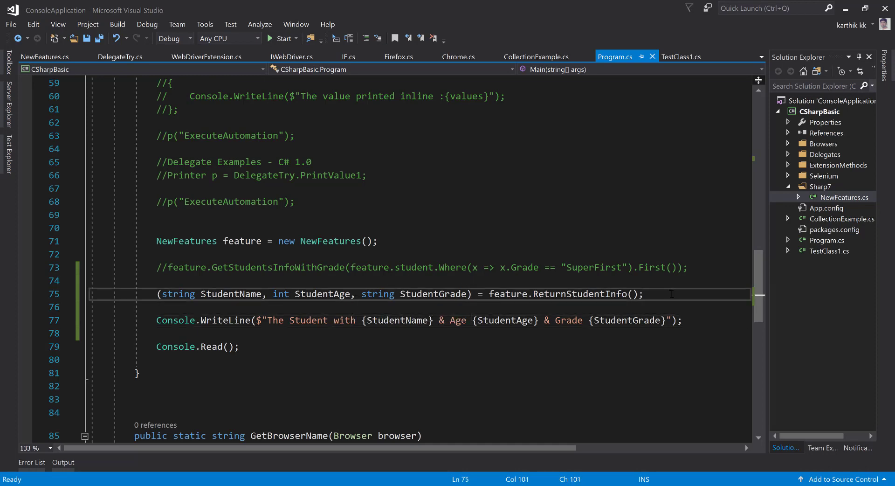
{"action": "key", "text": "Return"}
{"action": "key", "text": "Return"}
{"action": "type", "text": "if("}
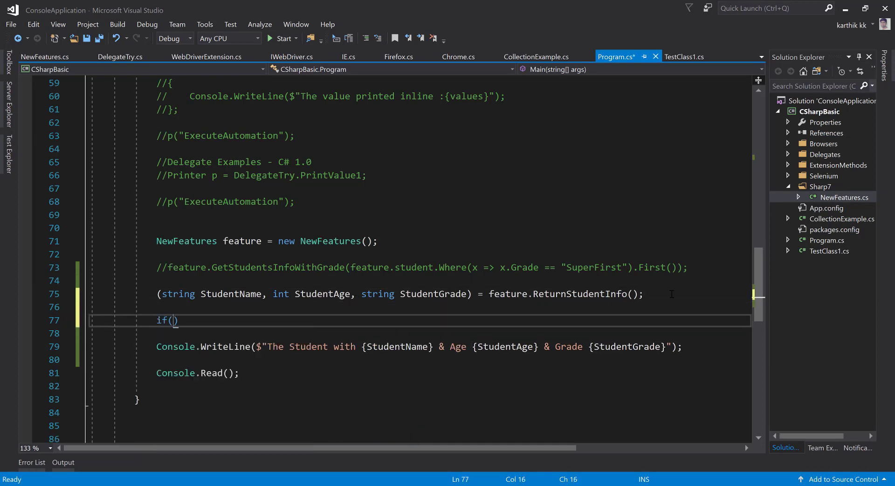
{"action": "type", "text": "st"}
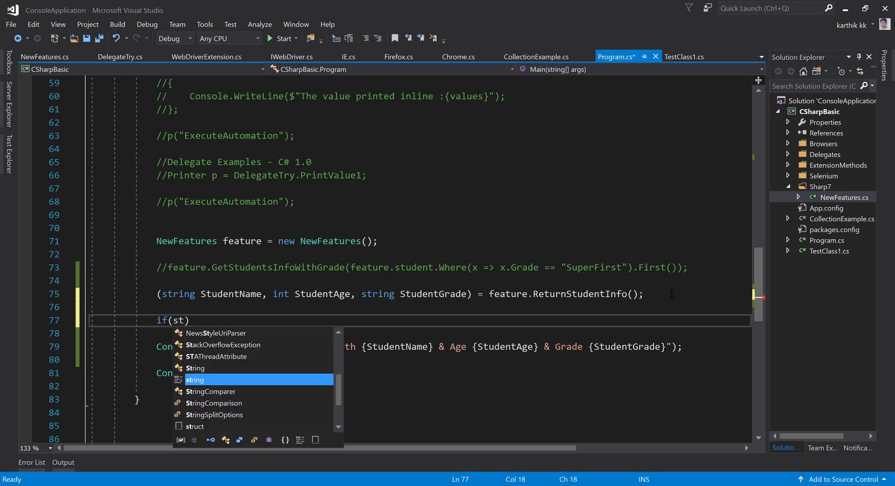
{"action": "type", "text": "udn"}
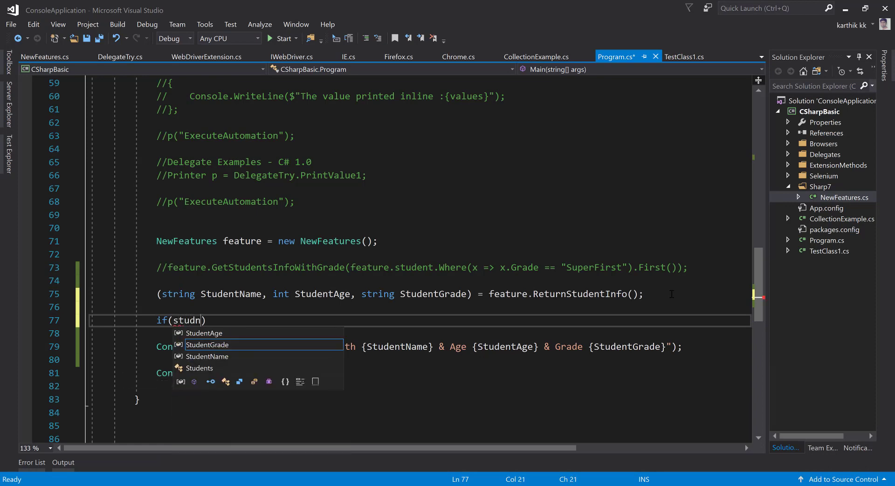
{"action": "key", "text": "Up"}
{"action": "key", "text": "Tab"}
{"action": "type", "text": "="}
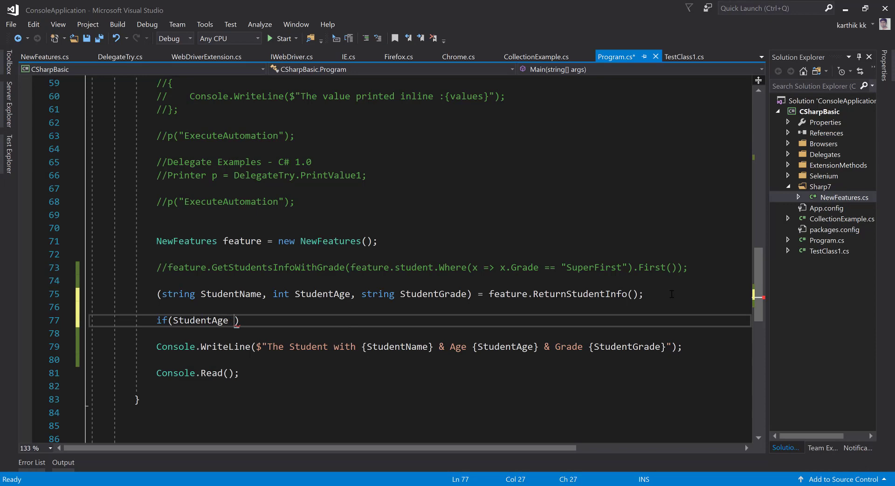
{"action": "type", "text": "= "}
{"action": "type", "text": "40"}
{"action": "key", "text": "End"}
Pull the Console.WriteLine call up and indent it beneath the if condition.
{"action": "key", "text": "Return"}
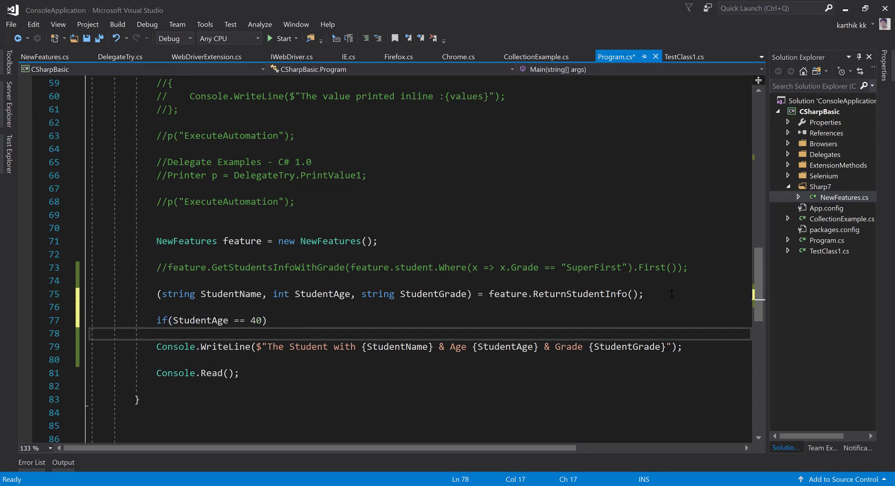
{"action": "key", "text": "Delete"}
{"action": "key", "text": "Tab"}
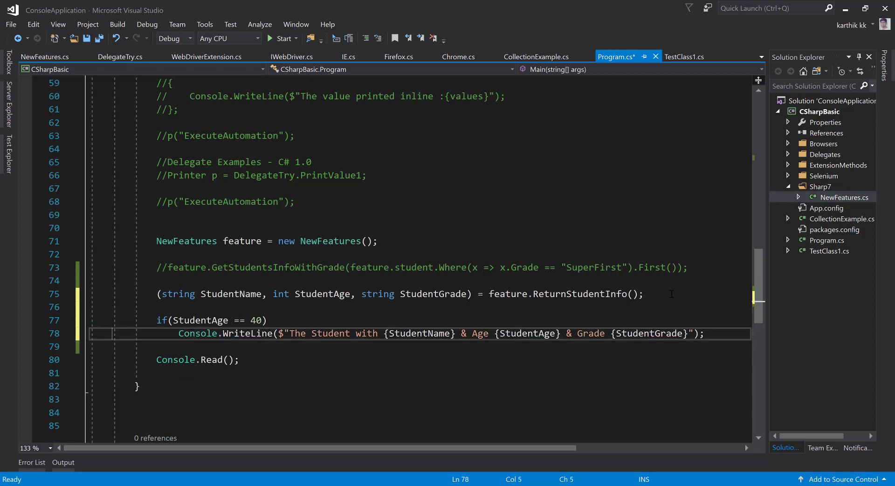
{"action": "key", "text": "End"}
{"action": "key", "text": "Return"}
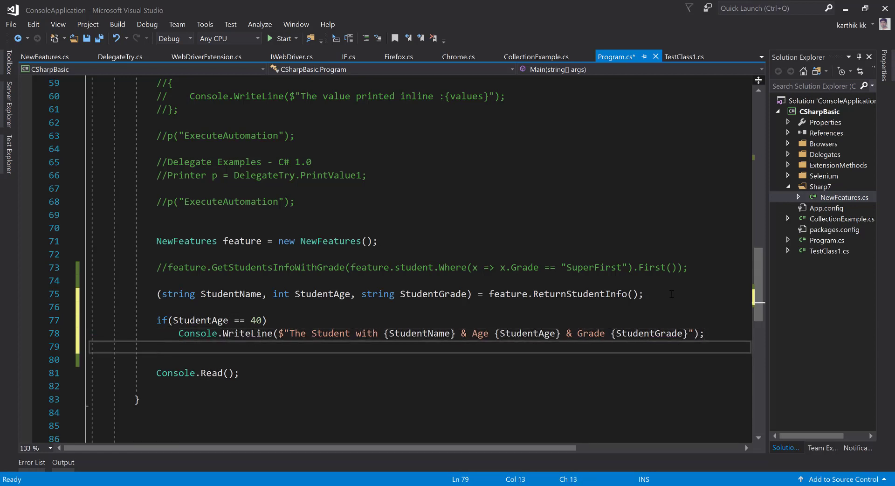